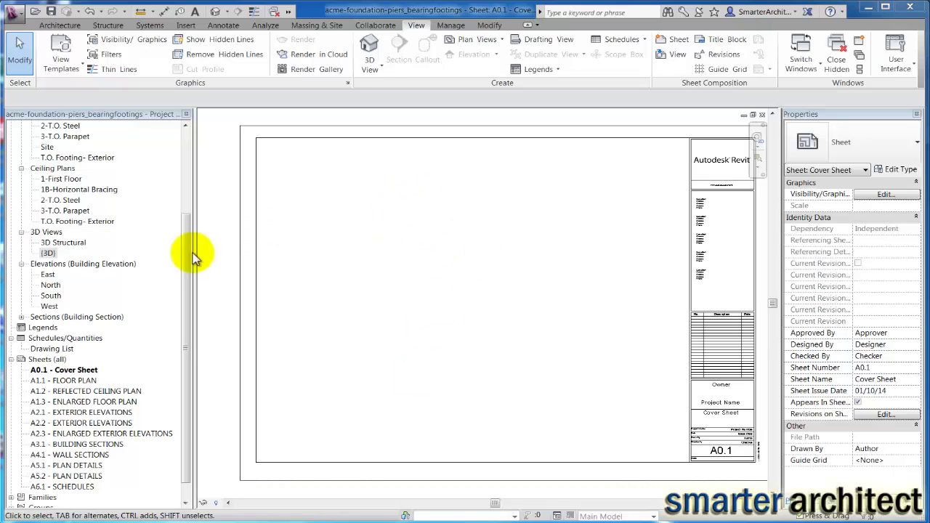
Drag the Drawing List schedule onto the A0.1 cover sheet and place it on the left side
left_click(38, 352)
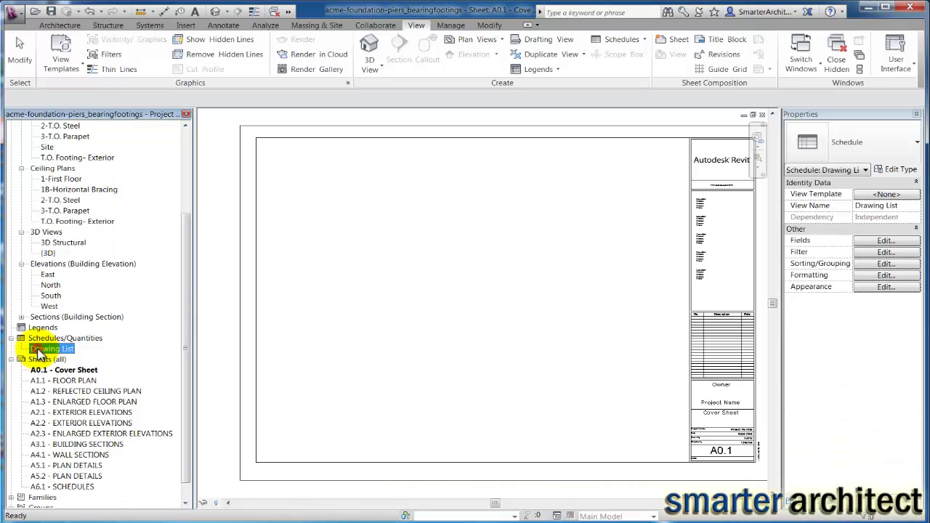
mouse_move(38, 352)
left_mouse_down()
mouse_move(232, 332)
mouse_move(369, 291)
left_mouse_up()
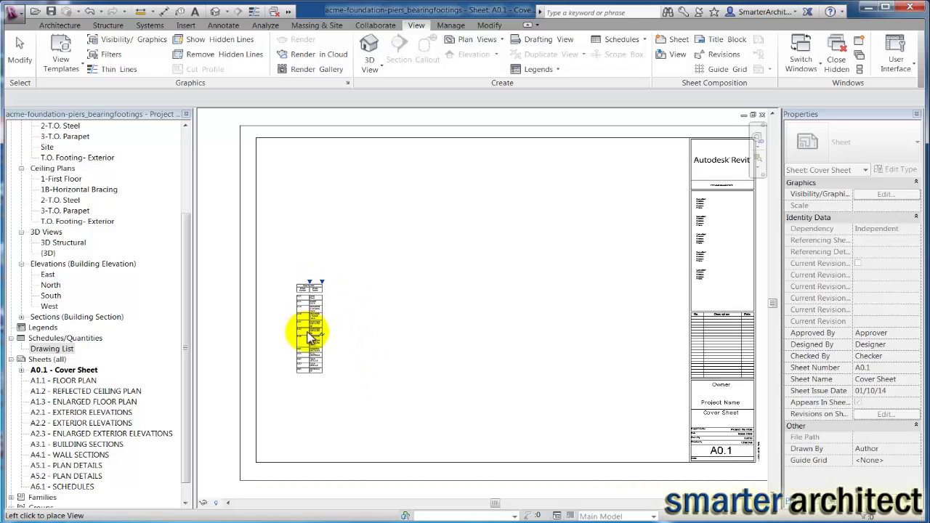
left_click(308, 338)
Widen the schedule's Sheet Name column so each sheet name fits on one line
scroll(311, 315, "up", 3)
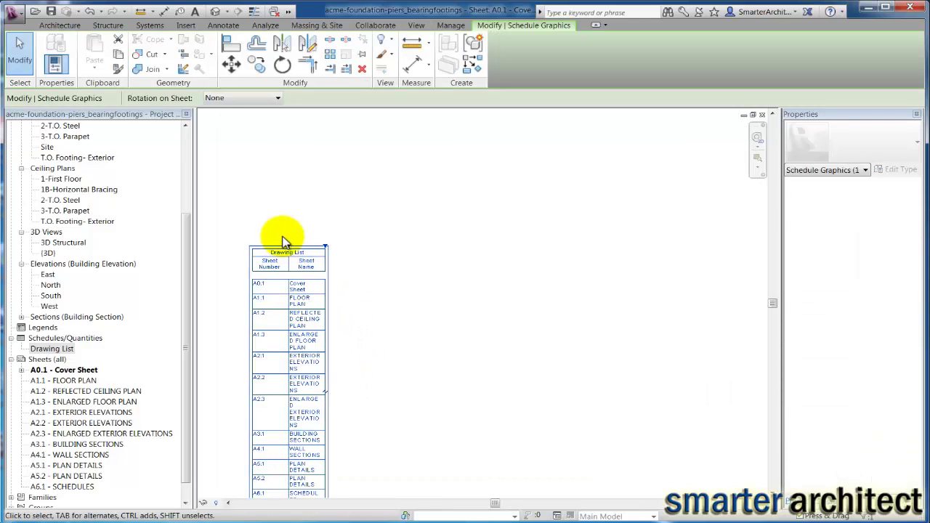
mouse_move(288, 244)
left_mouse_down()
mouse_move(345, 254)
mouse_move(297, 245)
mouse_move(425, 247)
left_mouse_up()
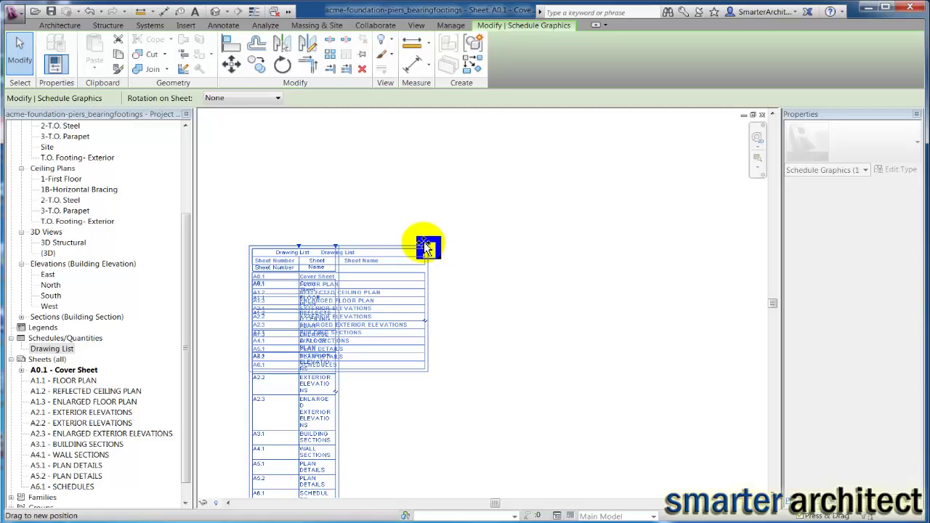
left_click_drag(425, 247, 426, 246)
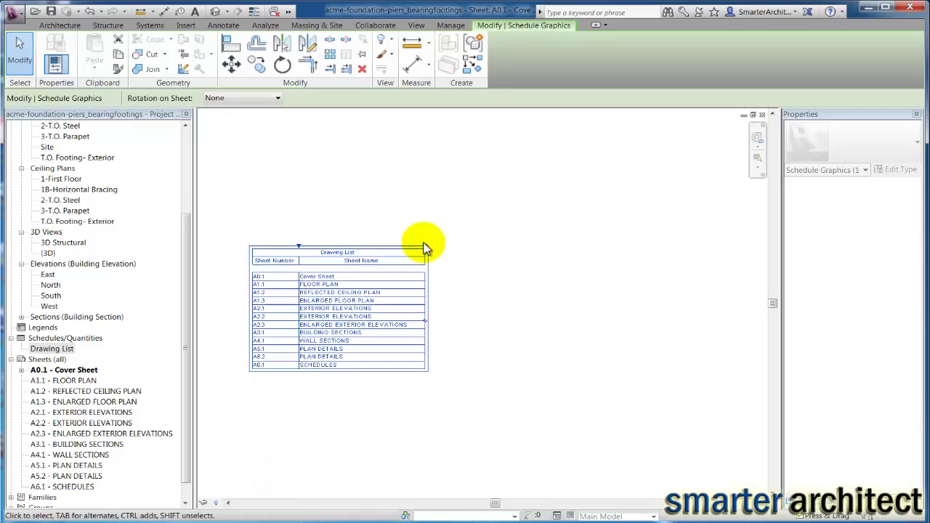
left_click(412, 403)
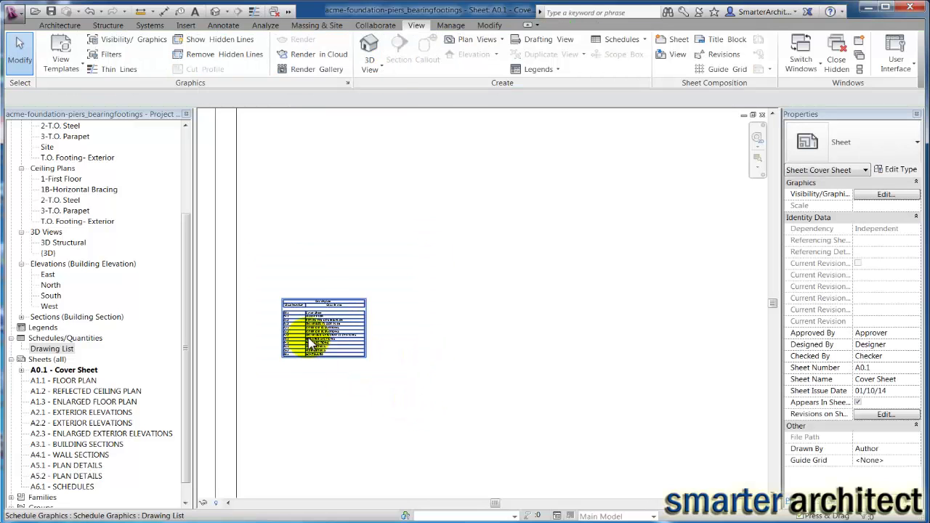
scroll(319, 326, "down", 3)
middle_click_drag(353, 251, 402, 248)
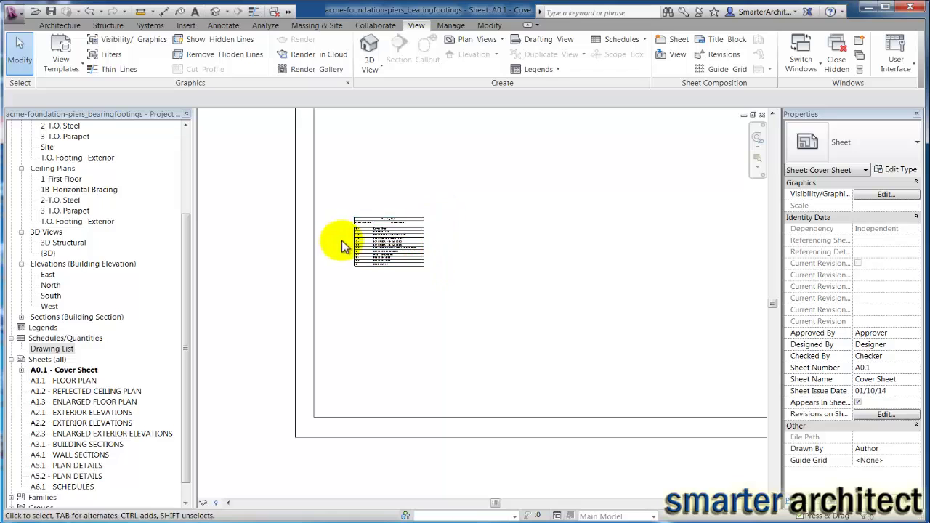
scroll(373, 239, "up", 3)
scroll(417, 245, "down", 2)
middle_click_drag(415, 249, 312, 311)
scroll(319, 308, "down", 3)
middle_click_drag(370, 326, 400, 327)
scroll(399, 326, "up", 2)
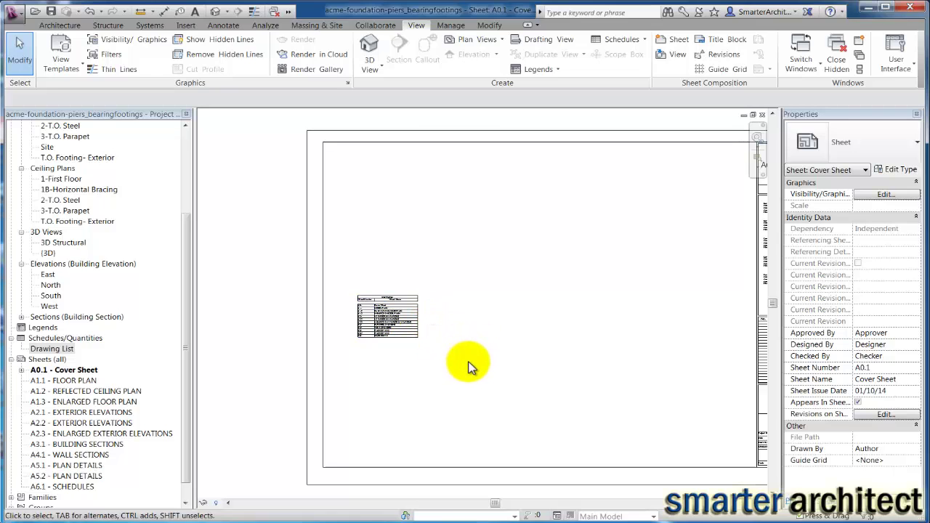
scroll(479, 368, "down", 3)
middle_click_drag(481, 363, 463, 371)
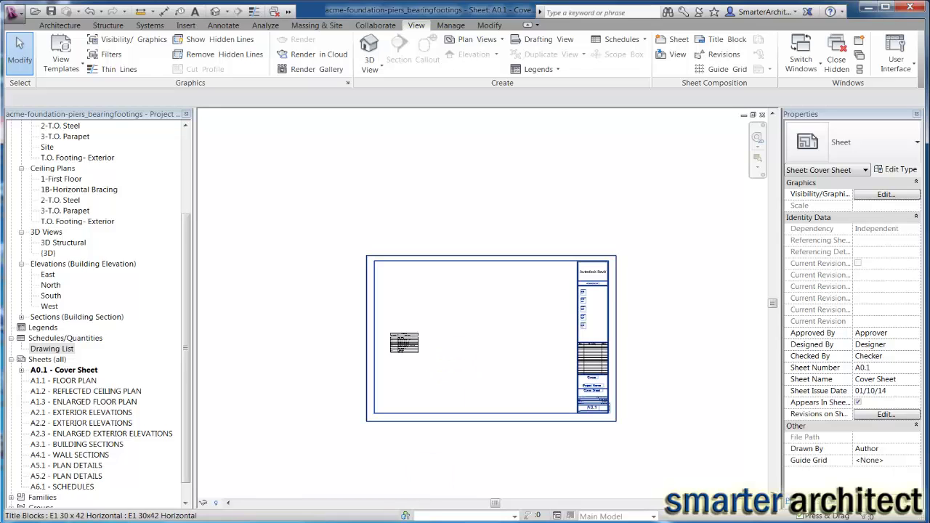
mouse_move(216, 522)
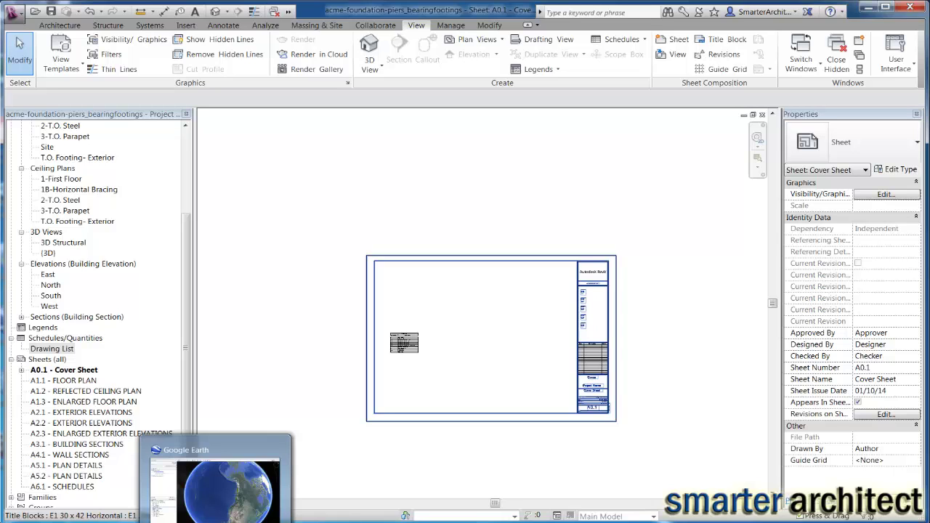
Switch to Google Earth, showing the globe centred on North America and the Pacific
left_click(216, 486)
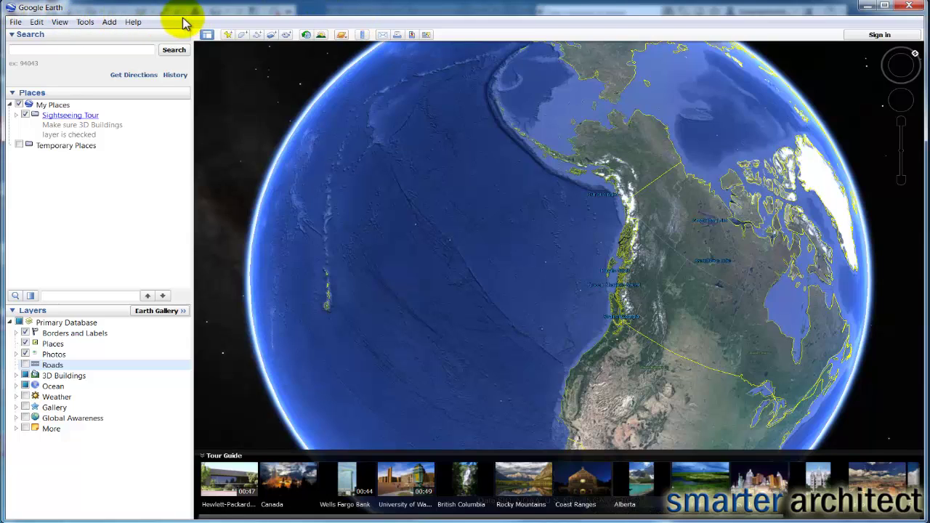
Type the project site's street address into the search box and pick the matching York, PA suggestion
left_click(79, 50)
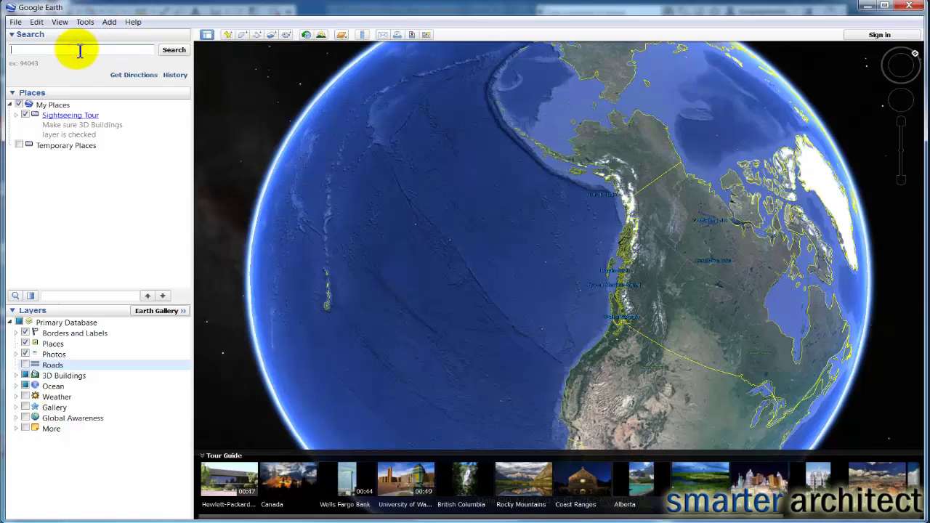
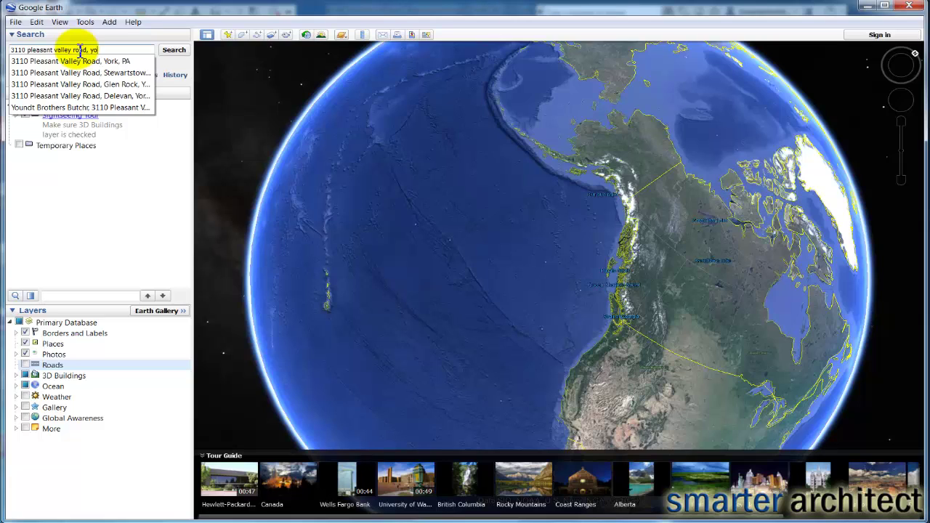
left_click(69, 61)
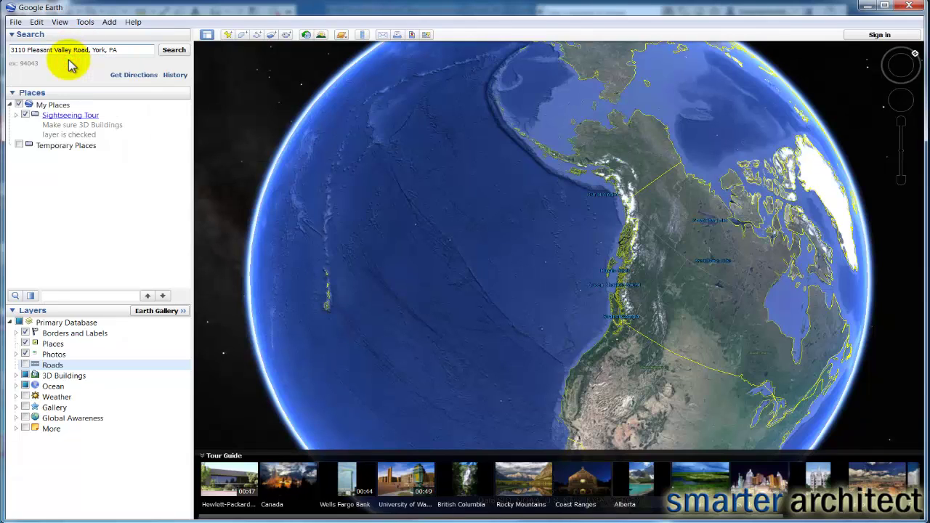
Run the address search so Google Earth flies to the site's aerial view and placemark
left_click(172, 51)
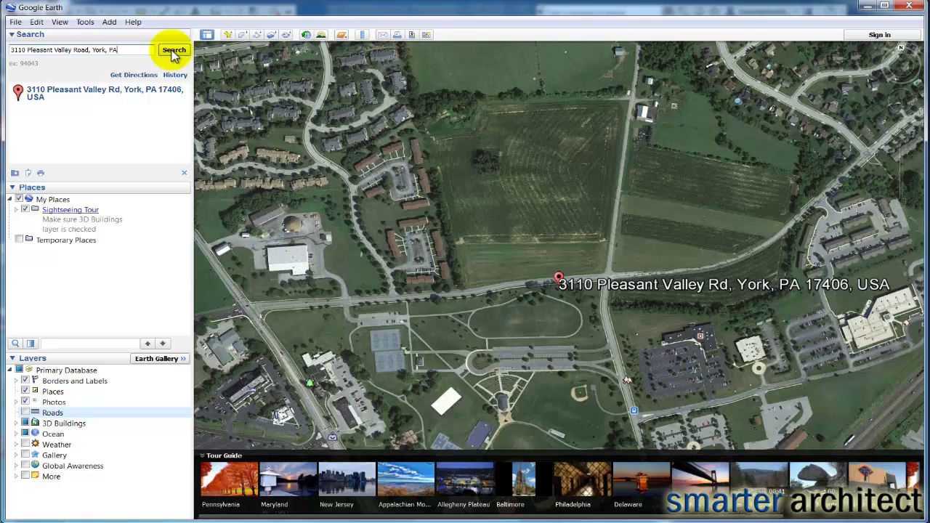
left_click(15, 23)
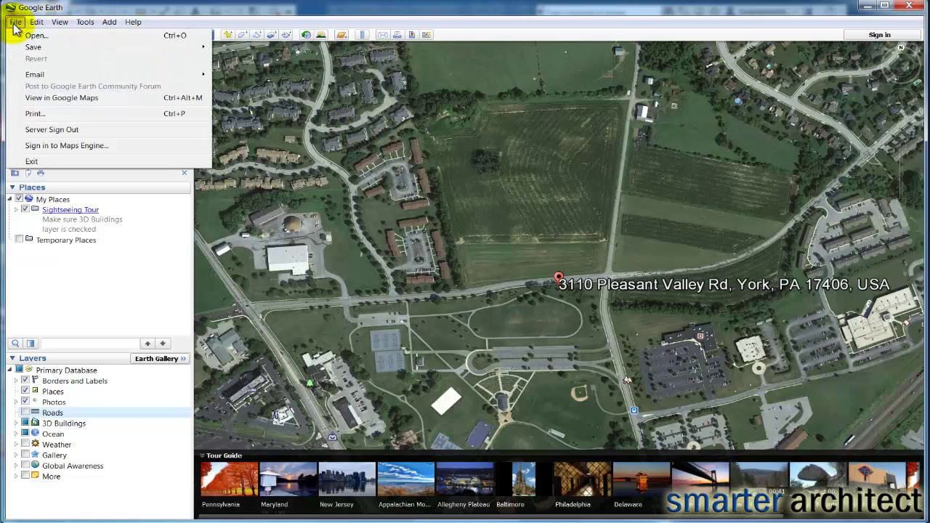
mouse_move(38, 49)
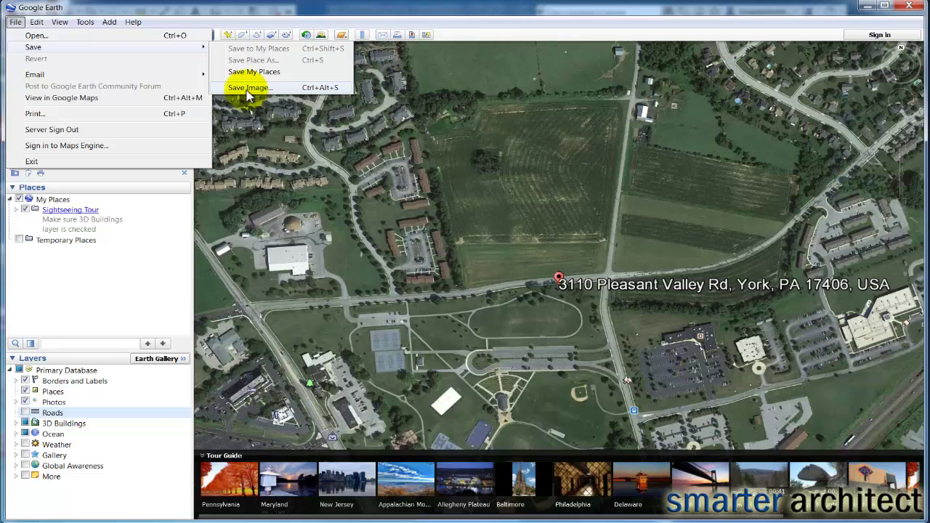
left_click(351, 19)
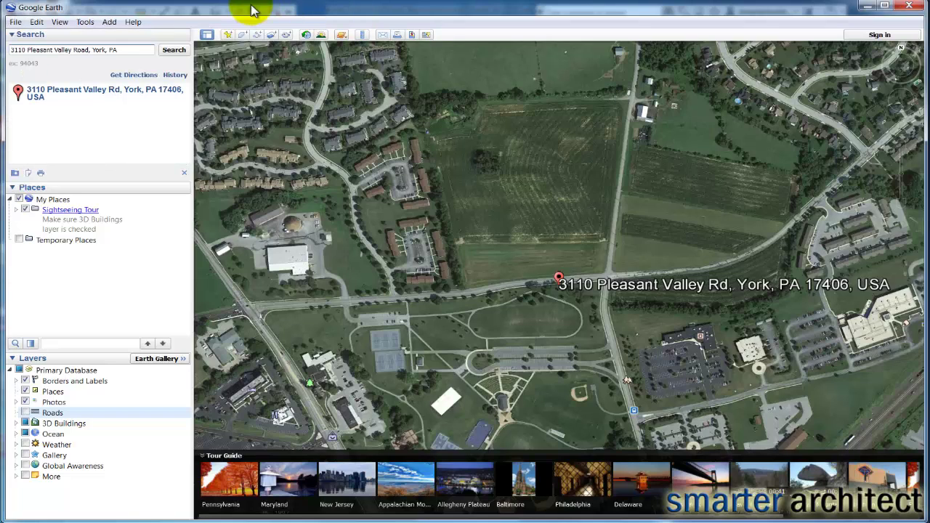
Enable View > Historical Imagery to show the 1992–2012 time slider over the site
left_click(60, 22)
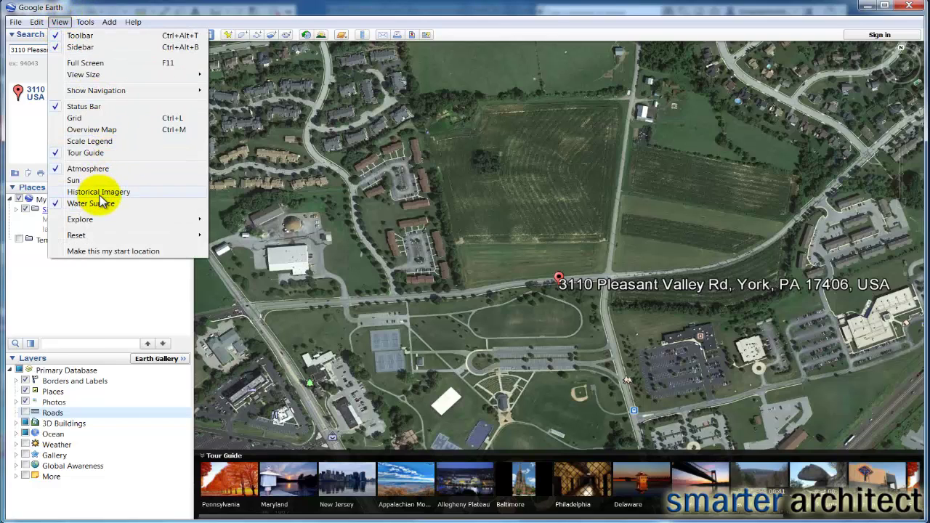
left_click(99, 194)
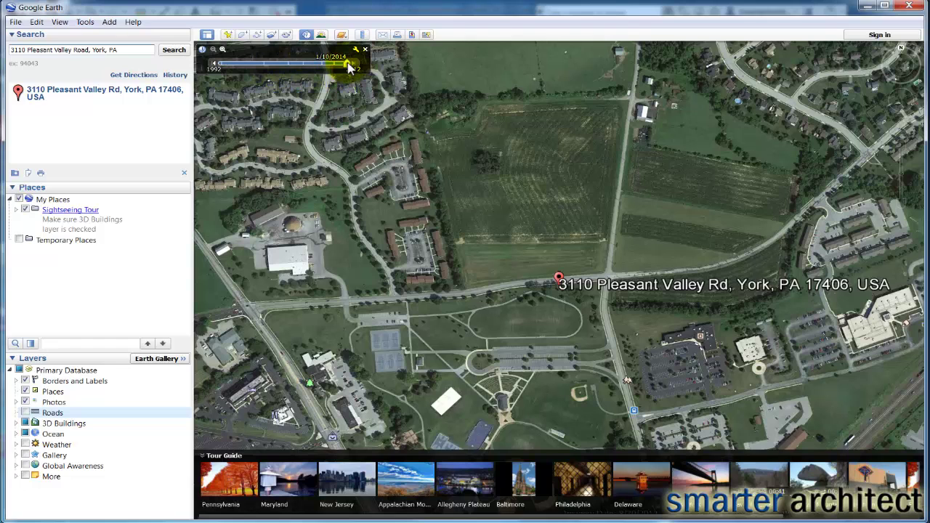
Slide the imagery back through 2008, 2003 and 1999 to the oldest 4/5/1992 photos
left_click_drag(347, 66, 322, 68)
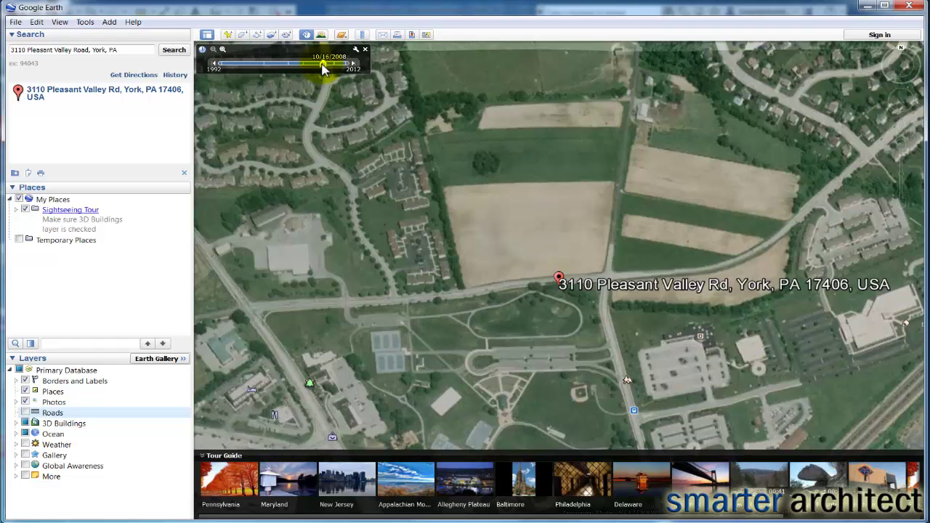
left_click_drag(323, 68, 289, 67)
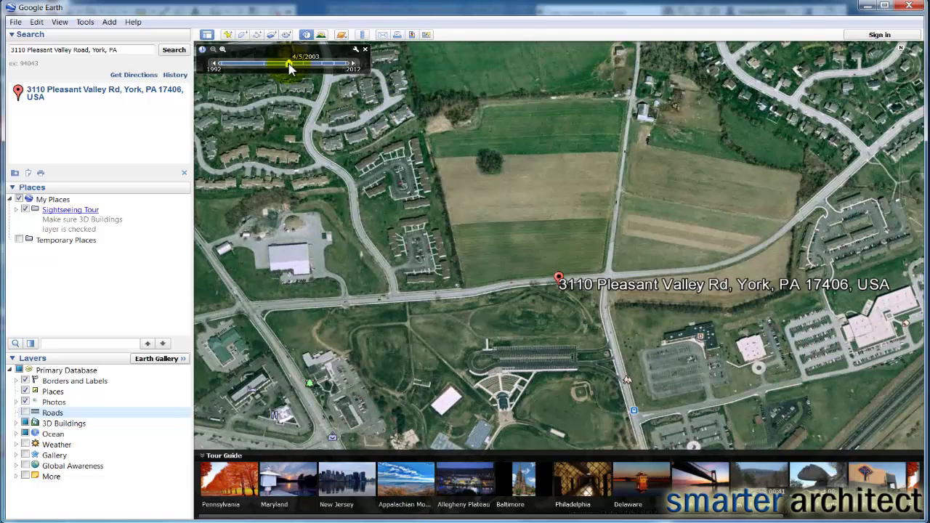
left_click_drag(287, 64, 265, 65)
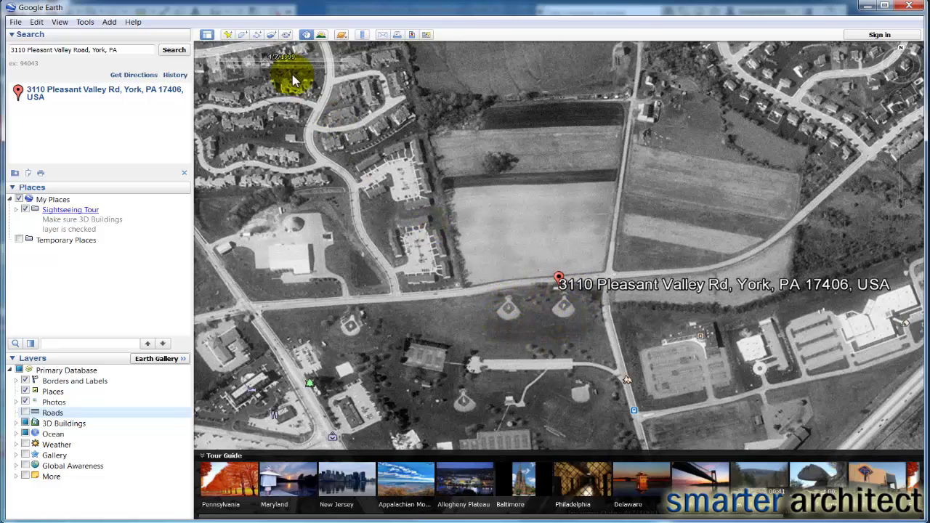
mouse_move(263, 68)
left_click_drag(263, 67, 220, 68)
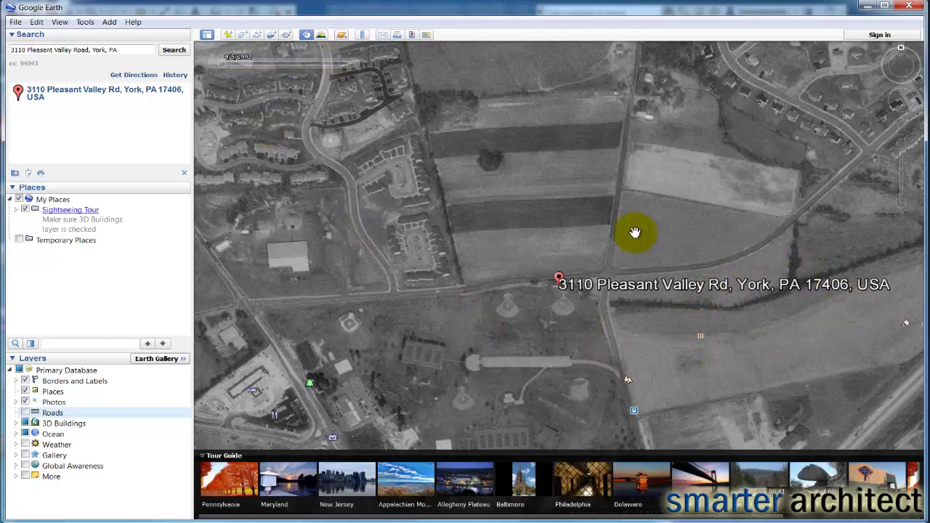
mouse_move(253, 68)
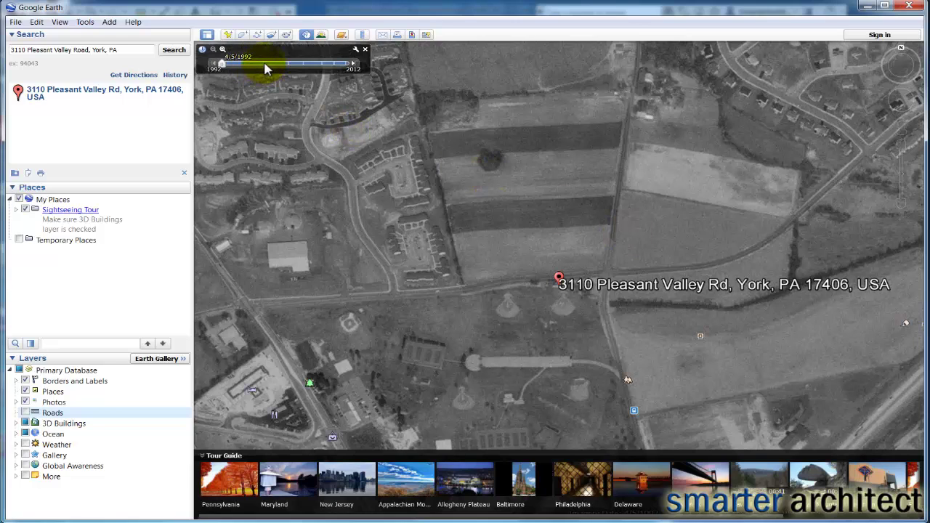
Move the time slider forward through 1999, 2003 and 2005 to the 8/30/2012 imagery
left_click(265, 64)
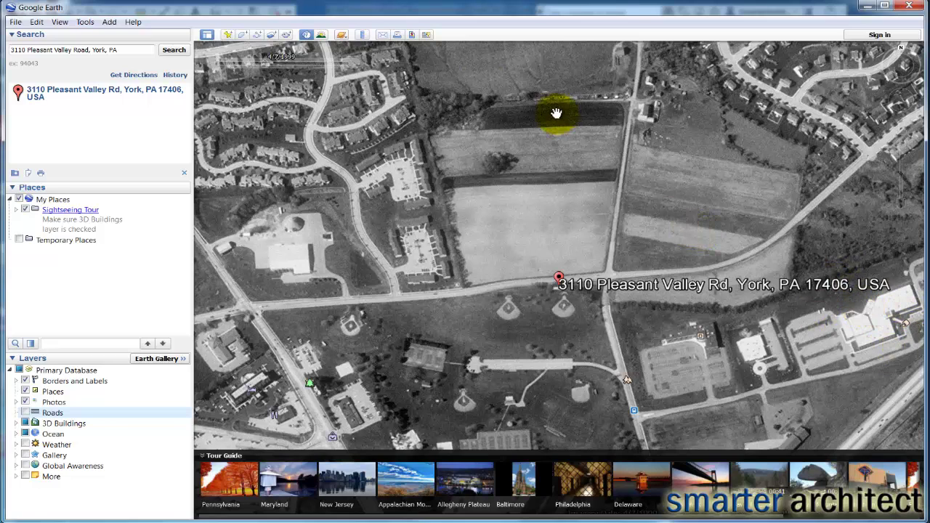
mouse_move(296, 73)
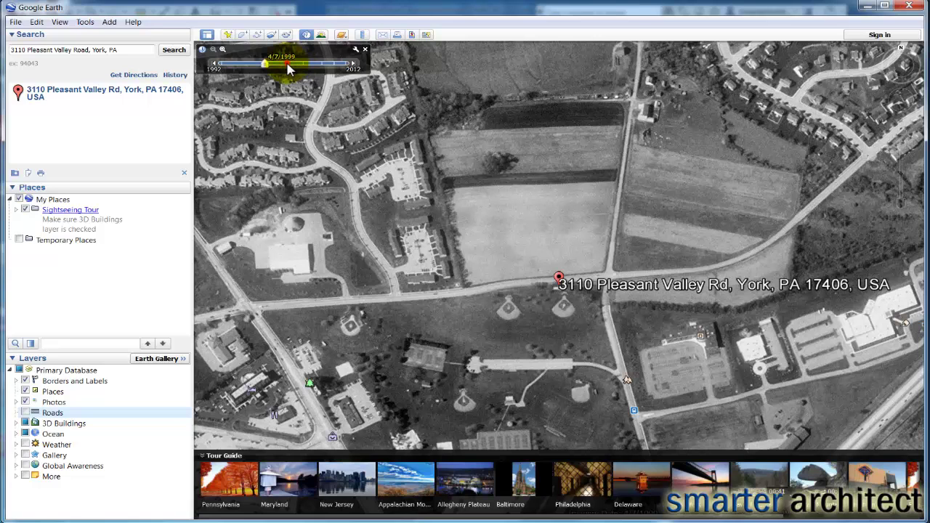
left_click(289, 66)
left_click_drag(289, 65, 304, 64)
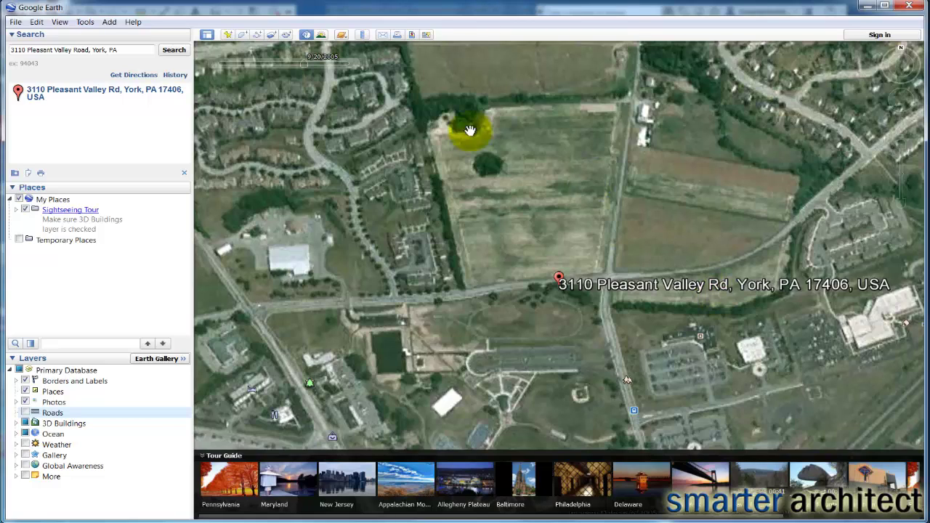
mouse_move(303, 71)
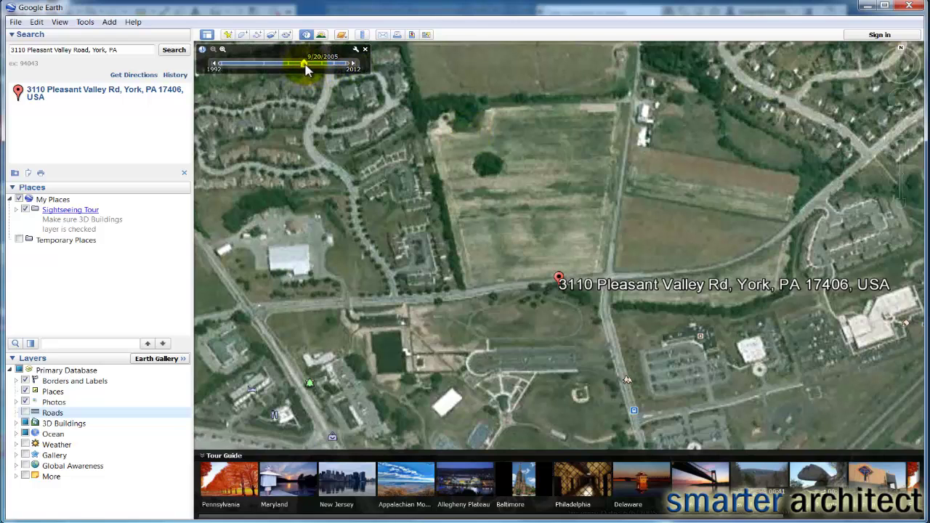
left_click_drag(305, 66, 351, 74)
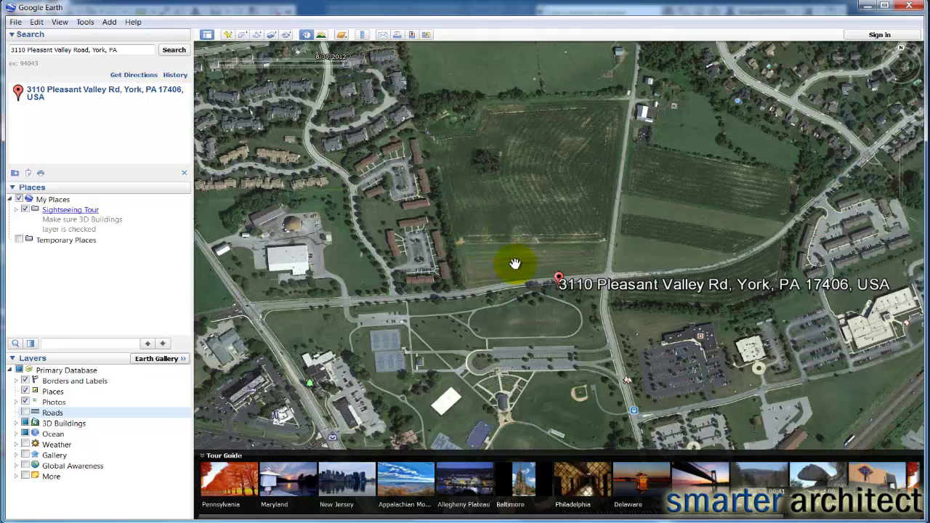
Zoom and pan so the placemarked site, neighbouring fields and park across the road fill the map
double_click(619, 261)
scroll(531, 300, "up", 3)
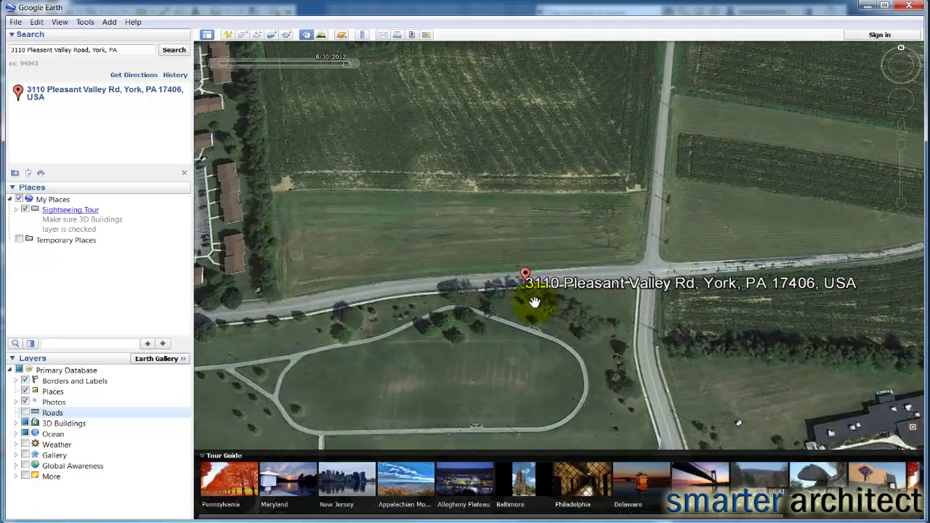
scroll(533, 301, "down", 3)
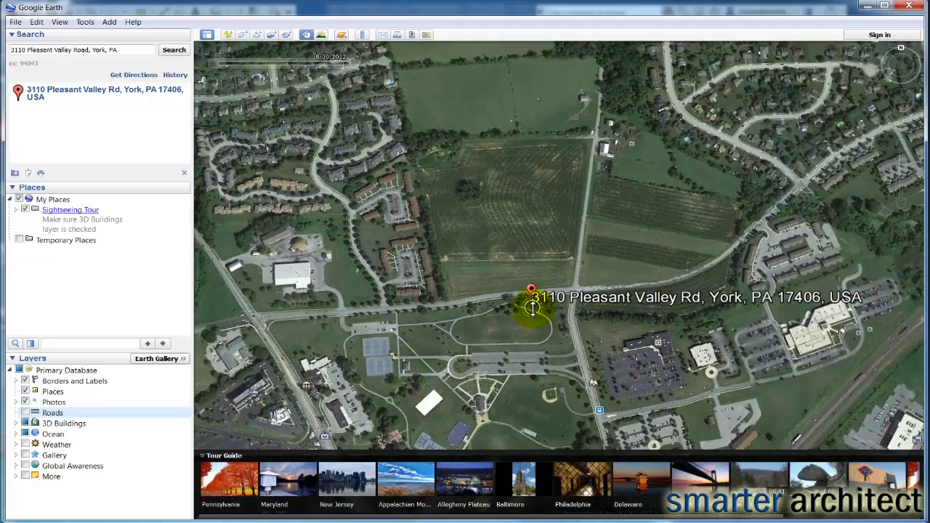
left_click_drag(533, 308, 603, 322)
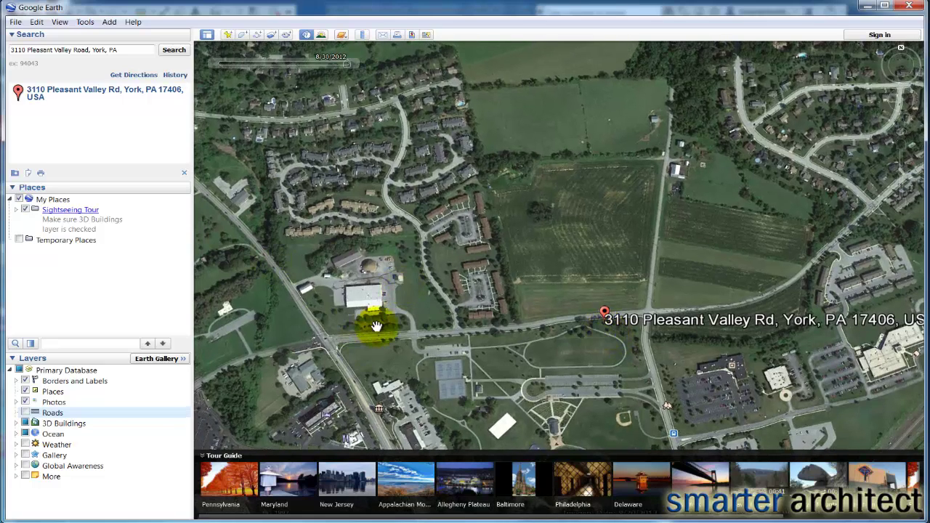
Save the current map view as a JPEG image named 'acme-site map' on the Desktop
left_click(13, 24)
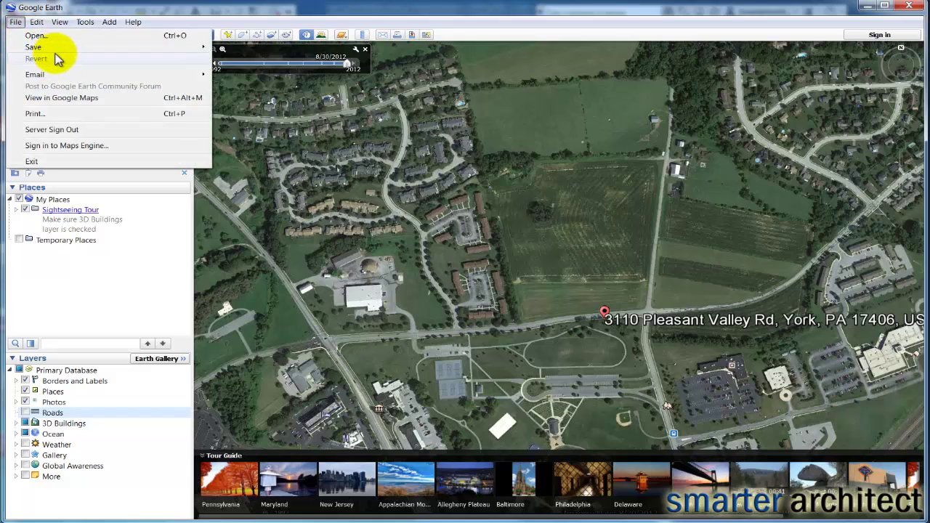
mouse_move(55, 50)
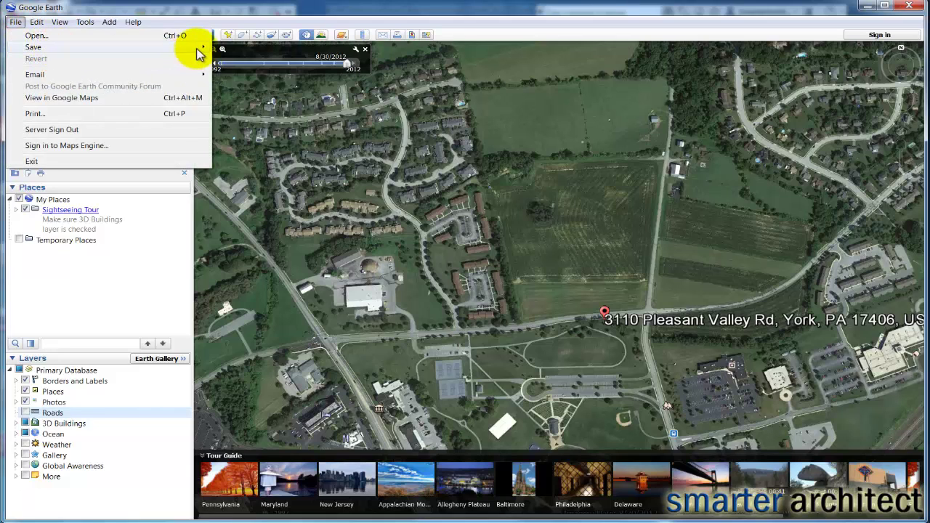
left_click(247, 87)
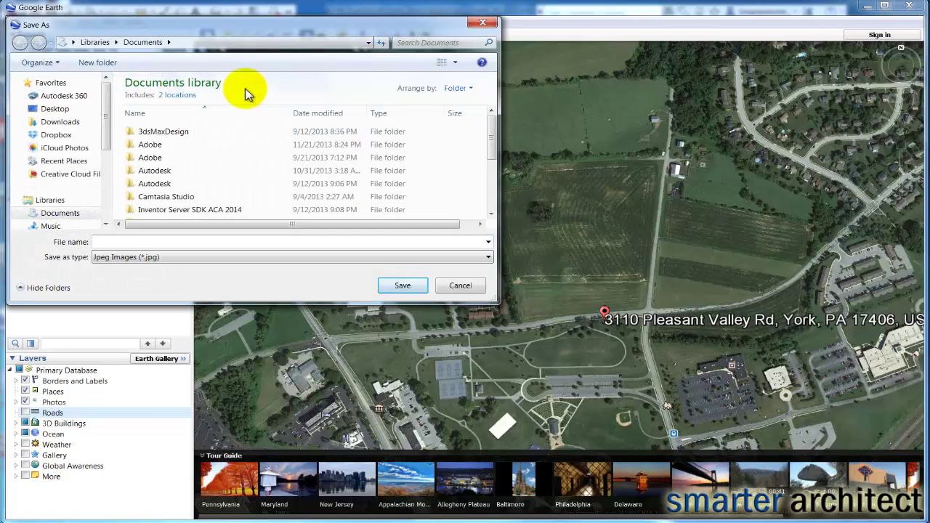
left_click(64, 109)
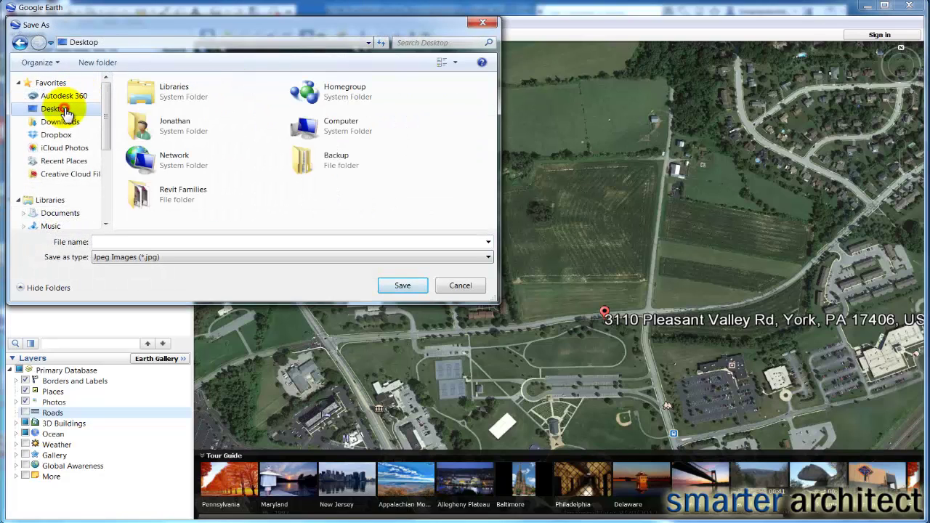
left_click(167, 244)
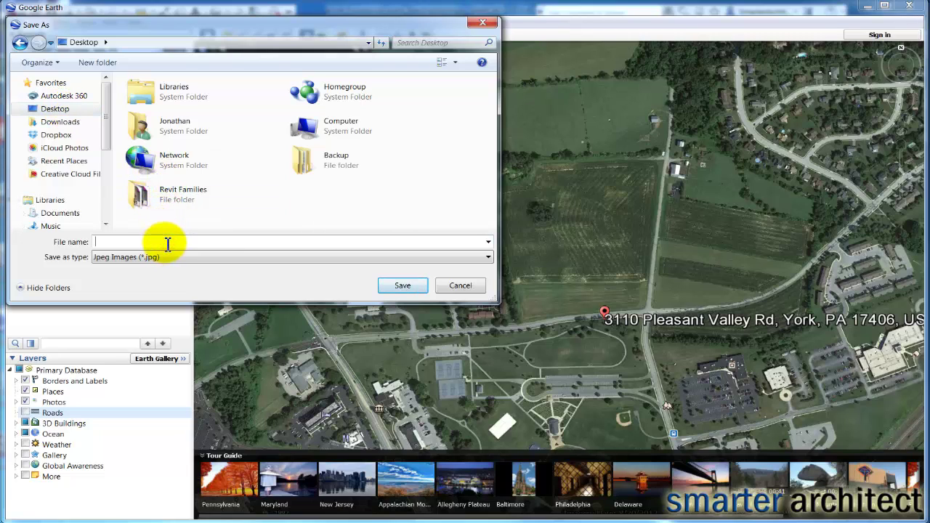
type("acme-site map")
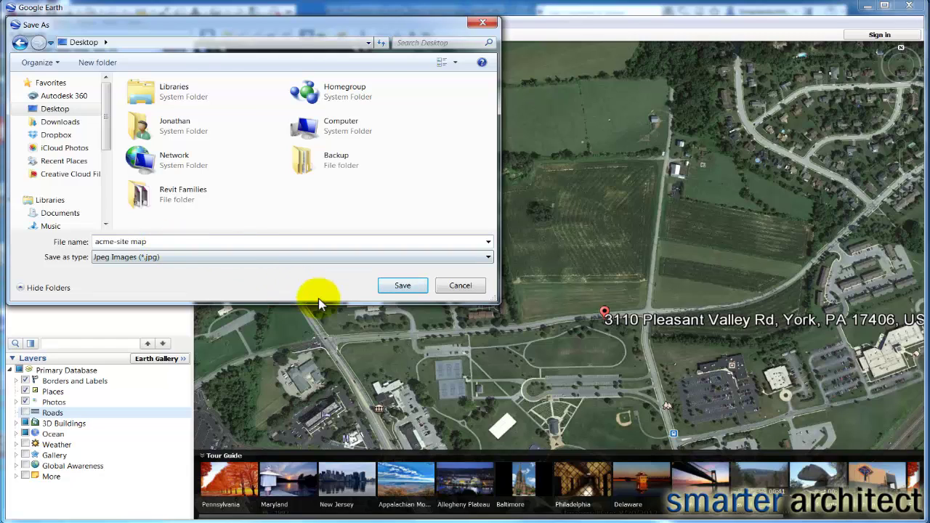
left_click(404, 284)
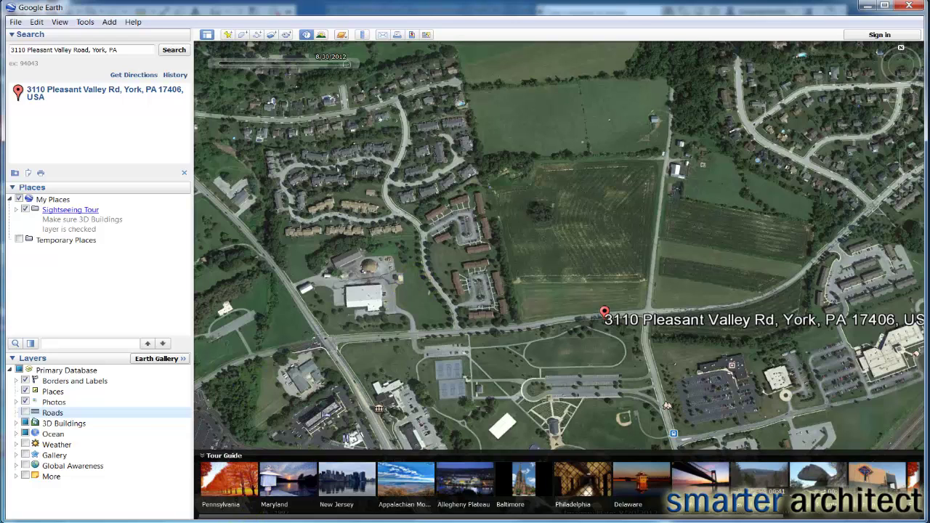
Return to Revit's A0.1 Cover Sheet, fit the sheet in view, and bring up the Insert ribbon tab
left_click(250, 522)
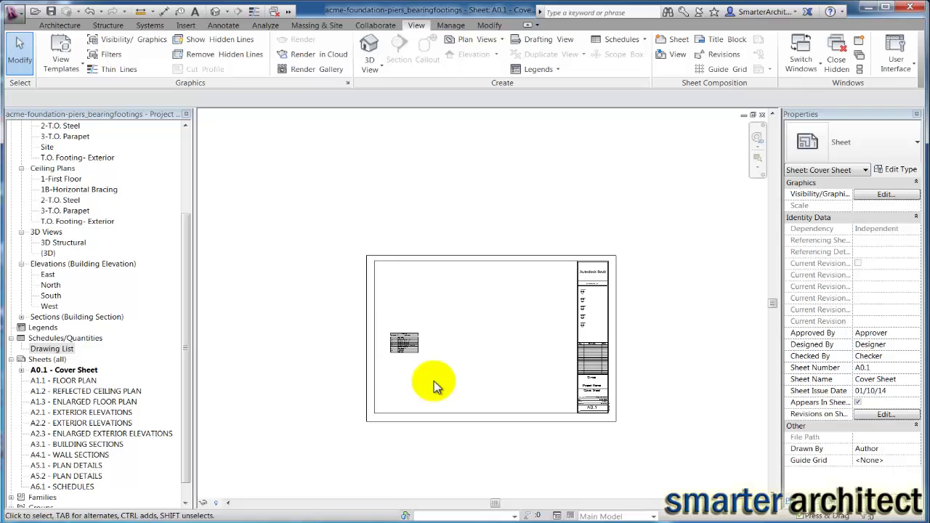
scroll(469, 385, "up", 4)
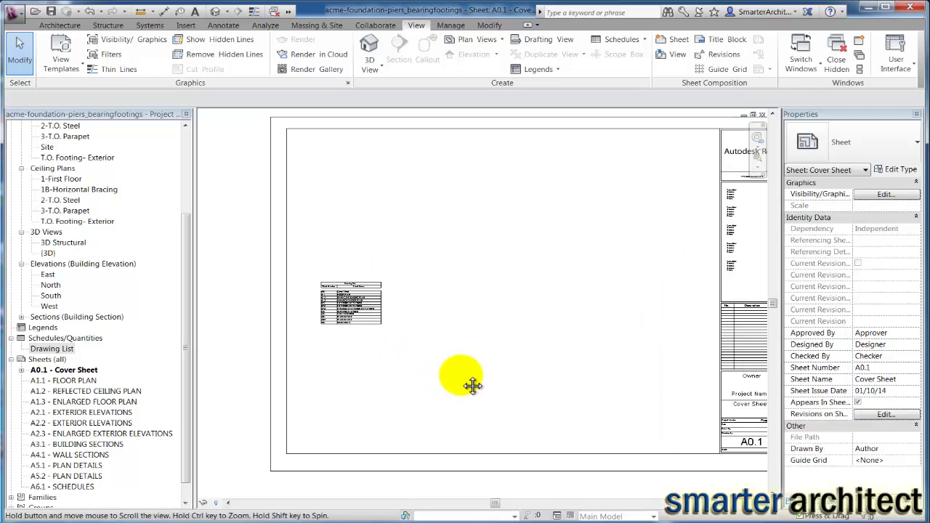
scroll(469, 383, "down", 2)
scroll(412, 379, "down", 2)
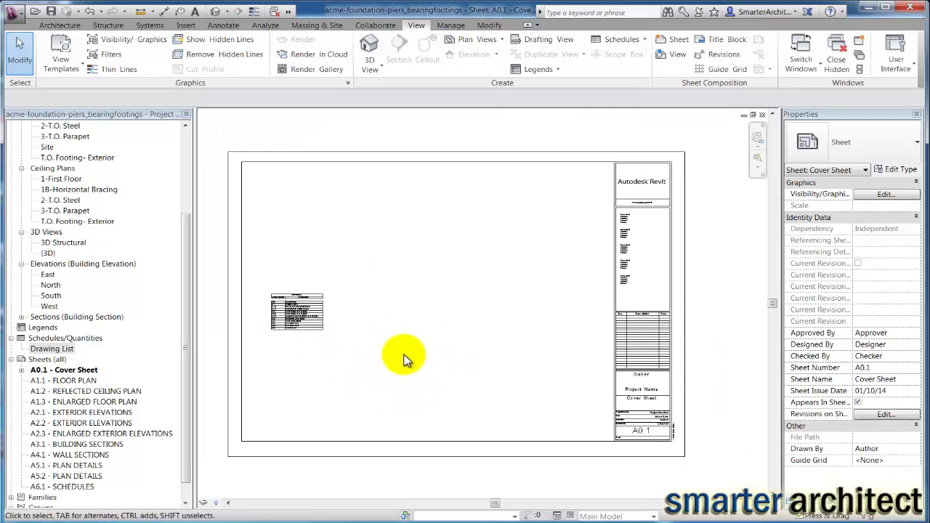
left_click(430, 191)
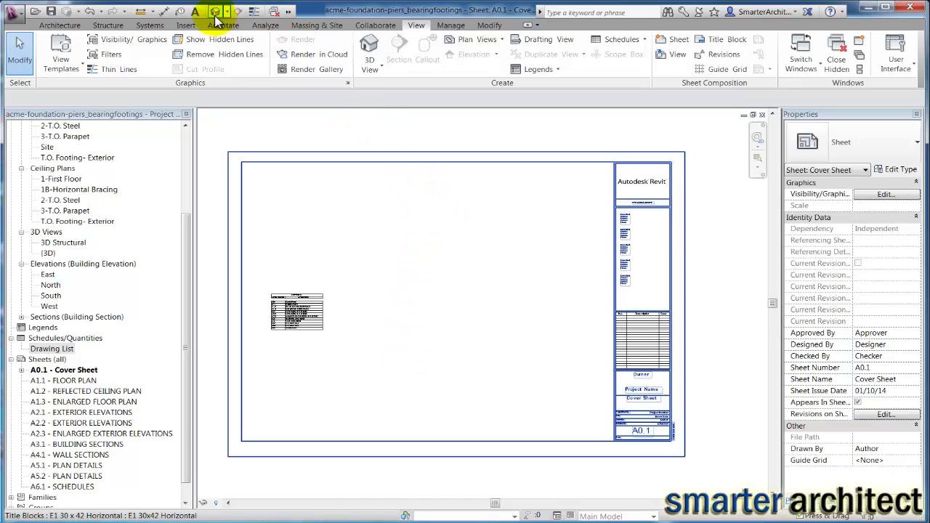
left_click(186, 26)
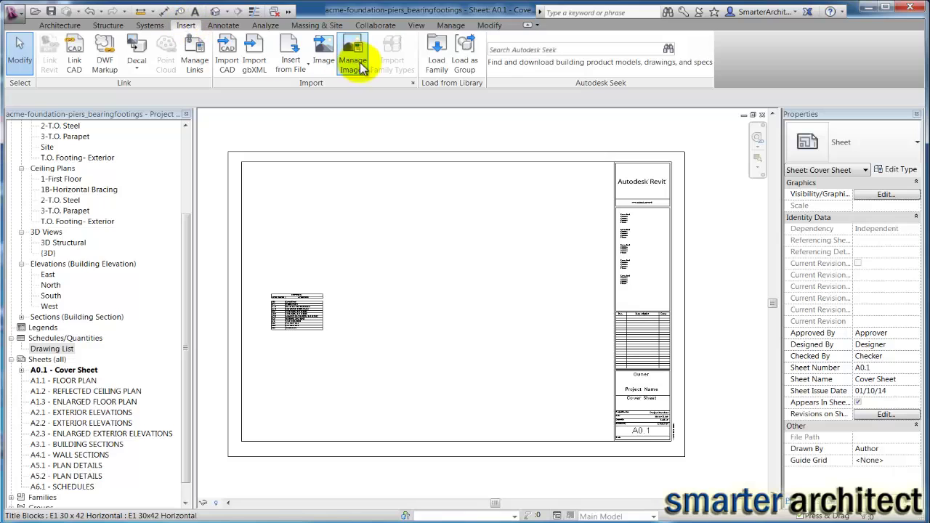
Import the acme-site map image from the Desktop for placement on sheet A0.1
left_click(324, 54)
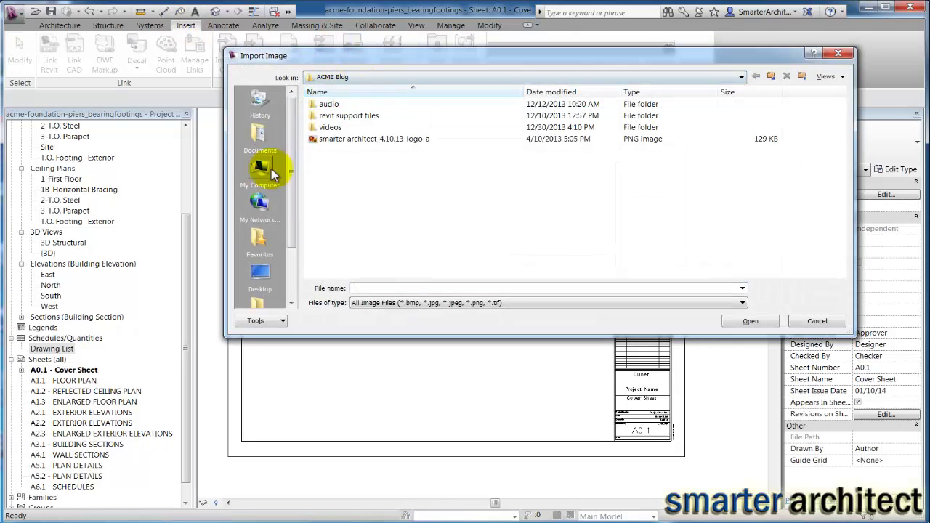
left_click(260, 275)
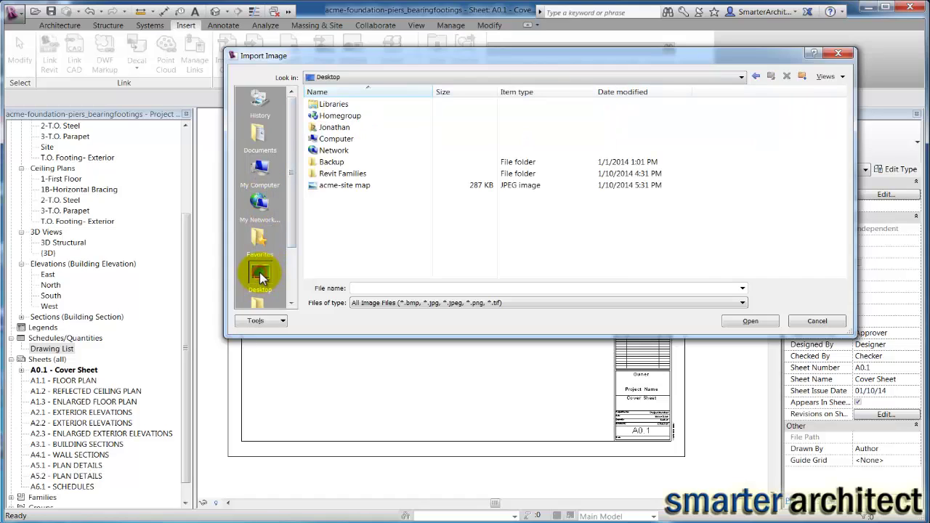
left_click(338, 187)
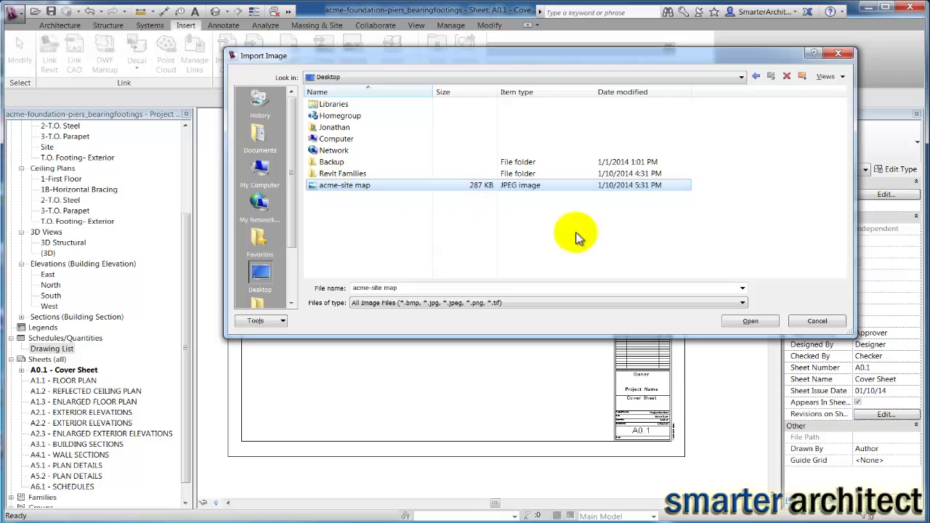
left_click(746, 322)
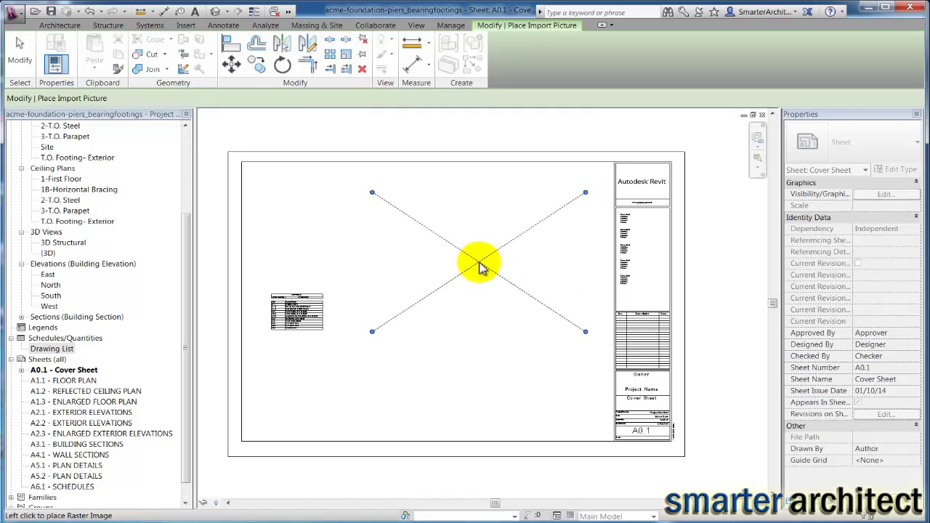
Place the acme-site map image on A0.1 and resize it to 1' 0 83/128" by 0' 8 7/8"
left_click(489, 363)
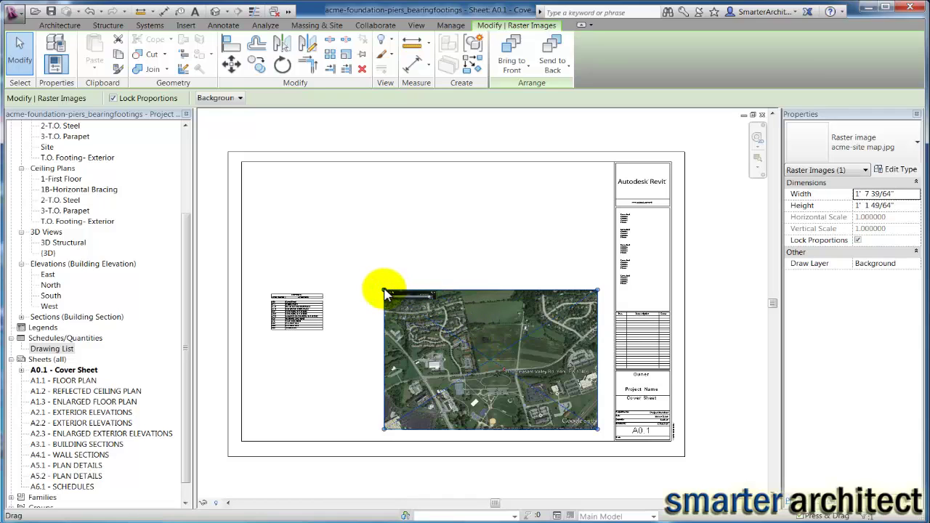
left_click_drag(385, 290, 444, 356)
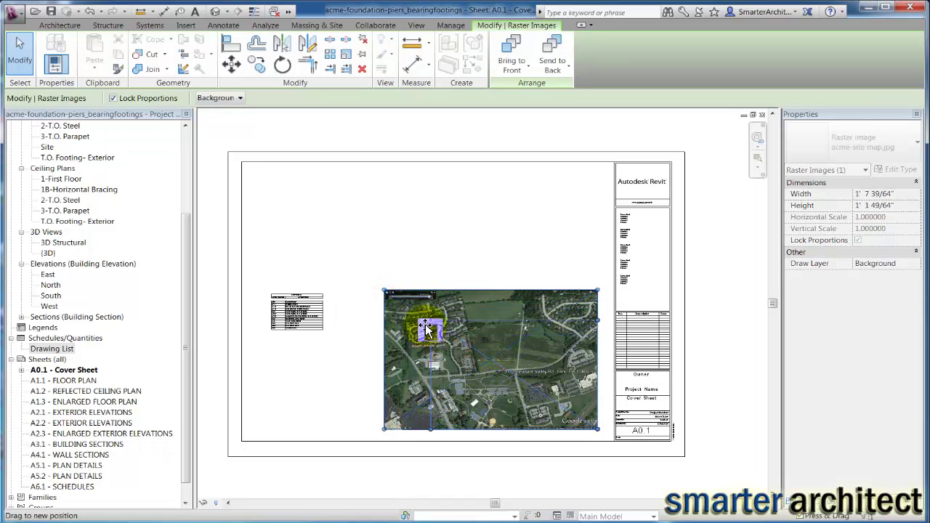
left_click_drag(384, 289, 406, 304)
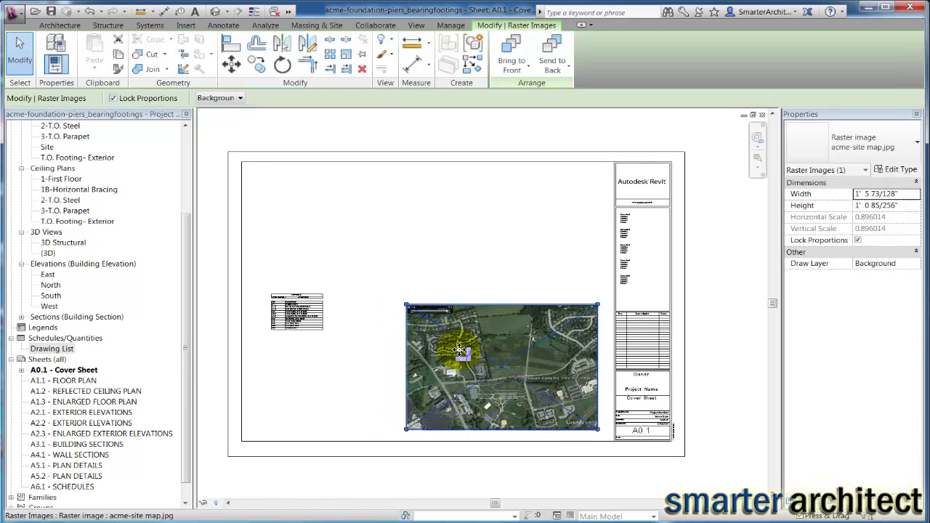
scroll(460, 351, "up", 5)
scroll(511, 371, "down", 5)
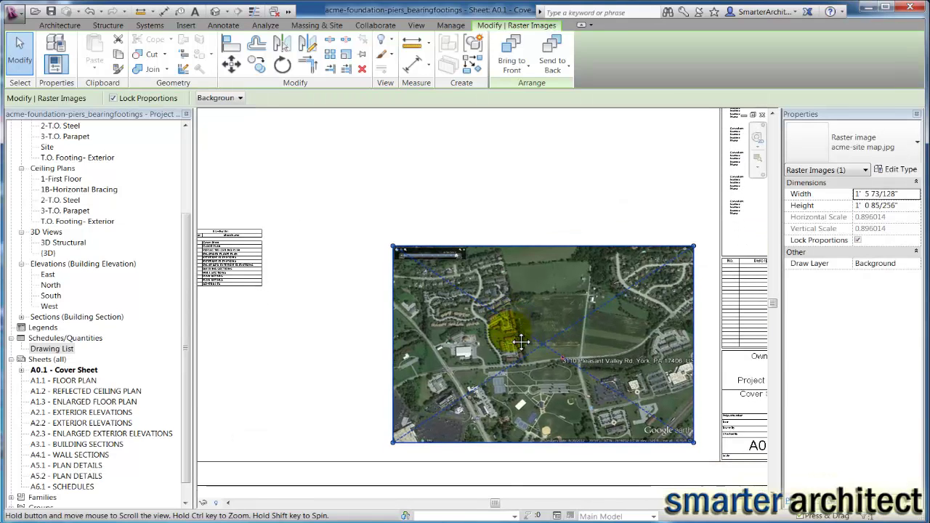
left_click_drag(394, 247, 458, 324)
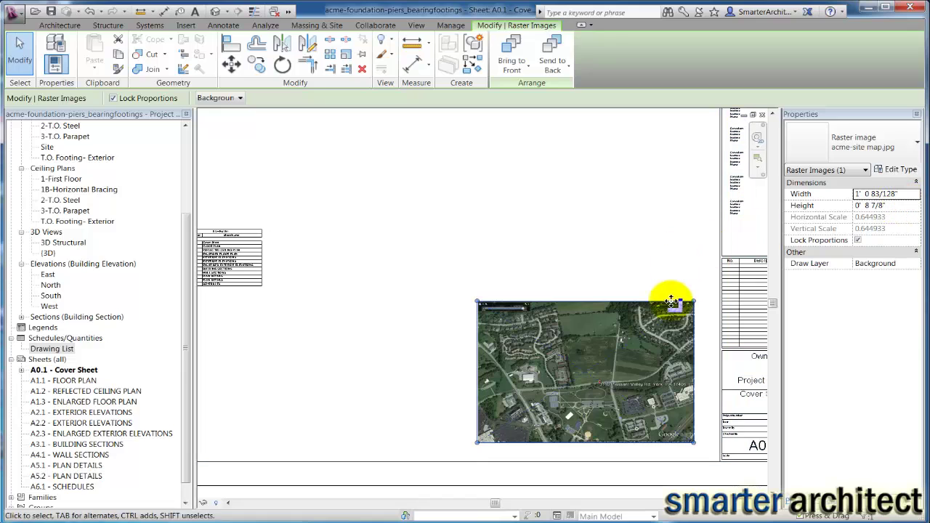
Drag the Drawing List schedule lower on the sheet, then deselect it
left_click(251, 249)
scroll(251, 249, "down", 3)
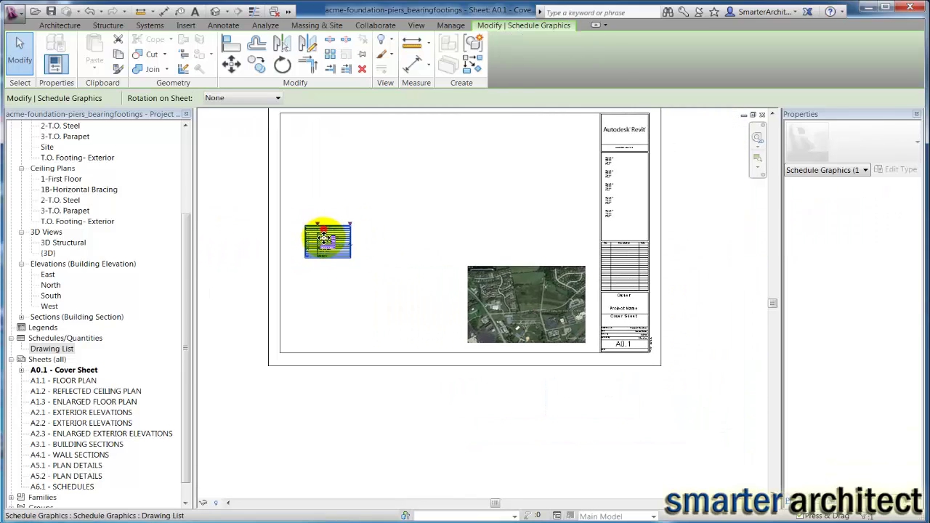
mouse_move(325, 242)
left_mouse_down()
mouse_move(320, 278)
mouse_move(318, 269)
left_mouse_up()
scroll(395, 243, "up", 2)
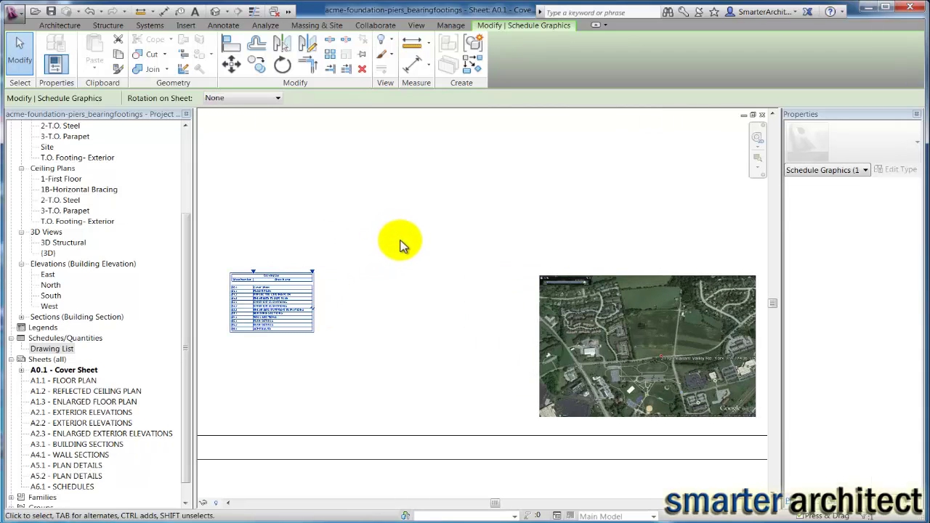
left_click(399, 240)
Zoom and pan around A0.1 to check the schedule and site map layout
scroll(535, 239, "down", 2)
scroll(544, 254, "down", 1)
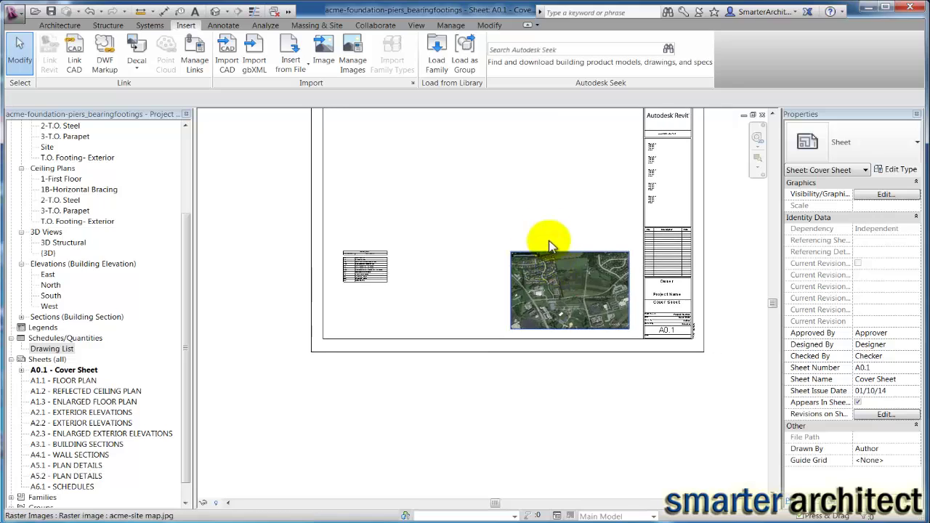
middle_click_drag(544, 234, 498, 236)
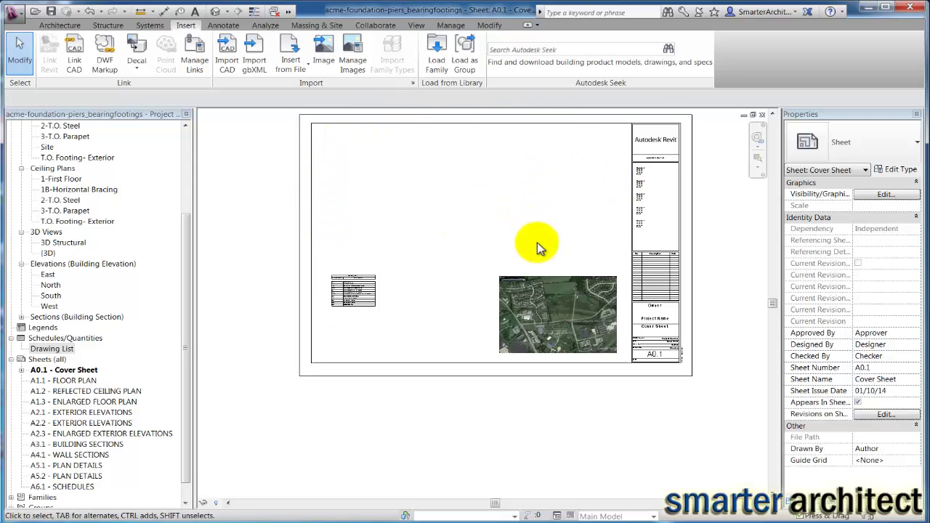
scroll(558, 325, "up", 2)
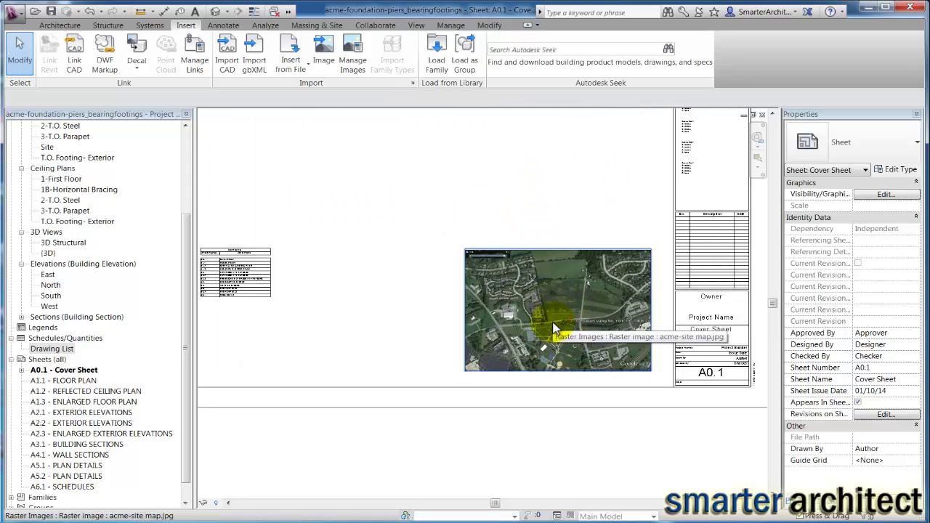
scroll(562, 330, "up", 3)
middle_click_drag(585, 341, 581, 312)
left_click(511, 146)
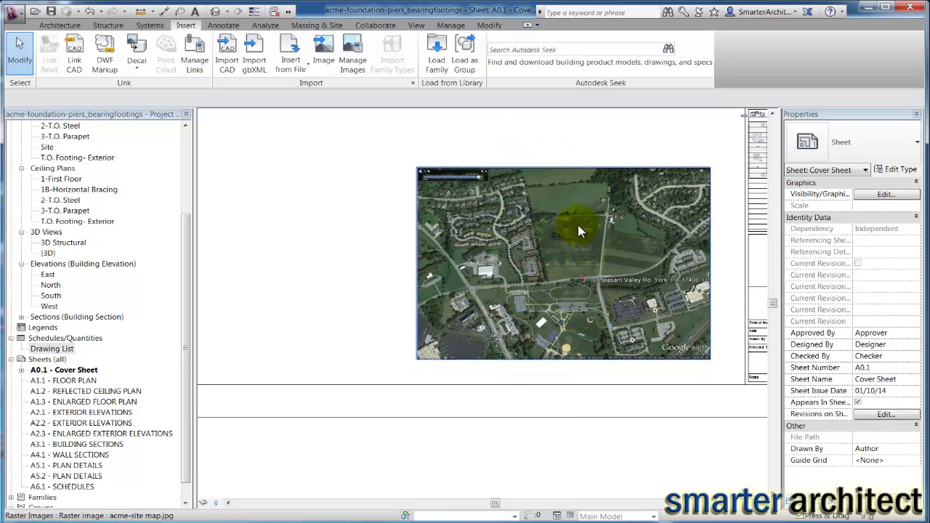
scroll(550, 252, "down", 2)
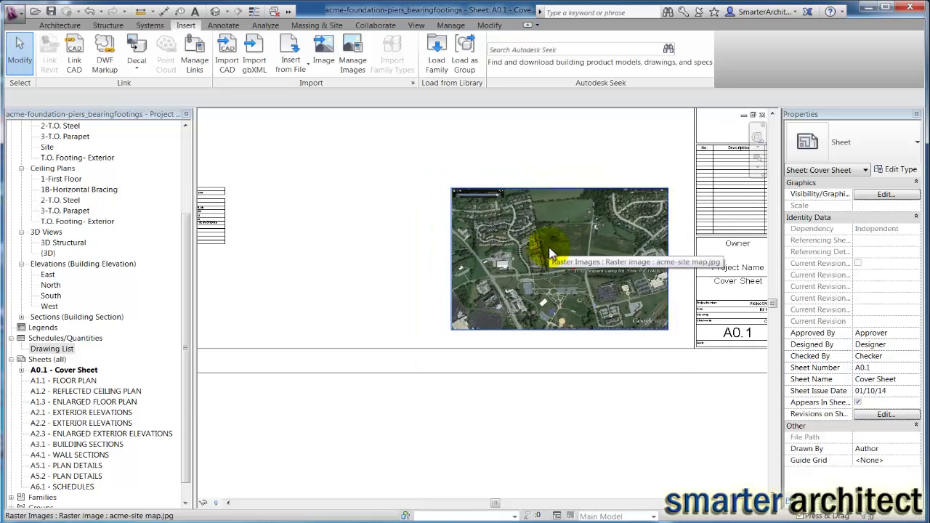